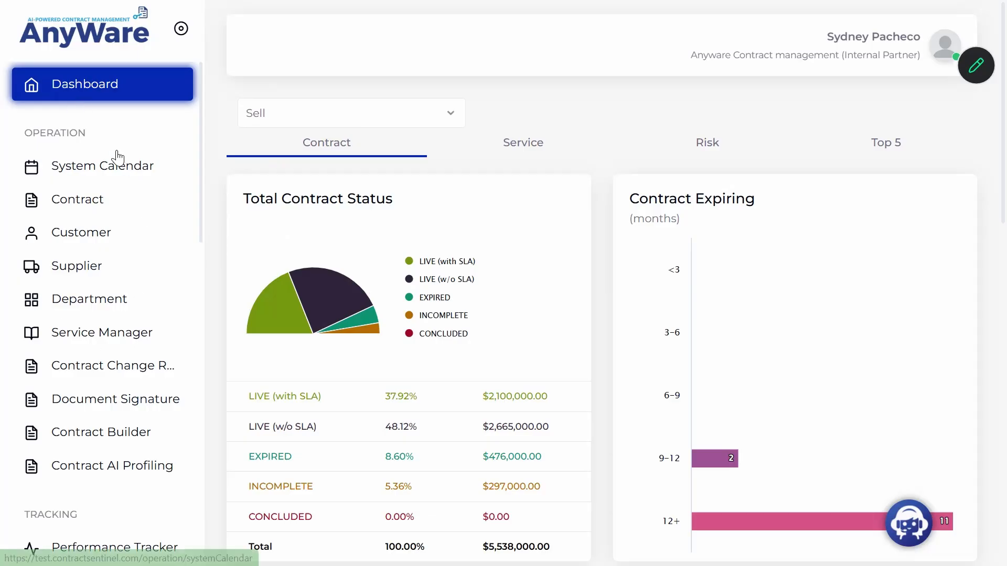
Go to the Contract list and bring up the Add/Import contract options.
left_click(88, 206)
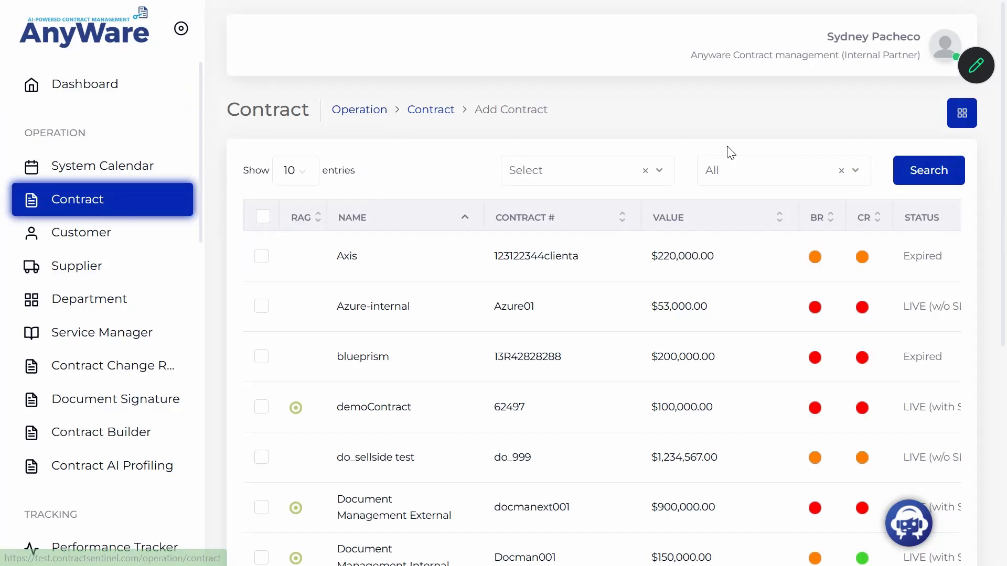
left_click(967, 119)
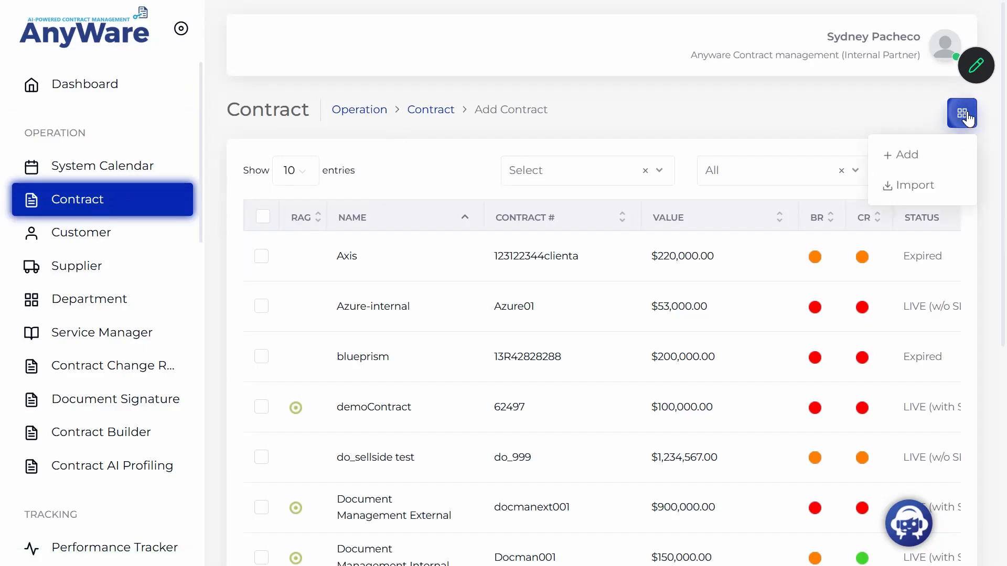
Start a new contract named Service Agreement, number 51015, with Low contract and business risk ratings.
left_click(915, 163)
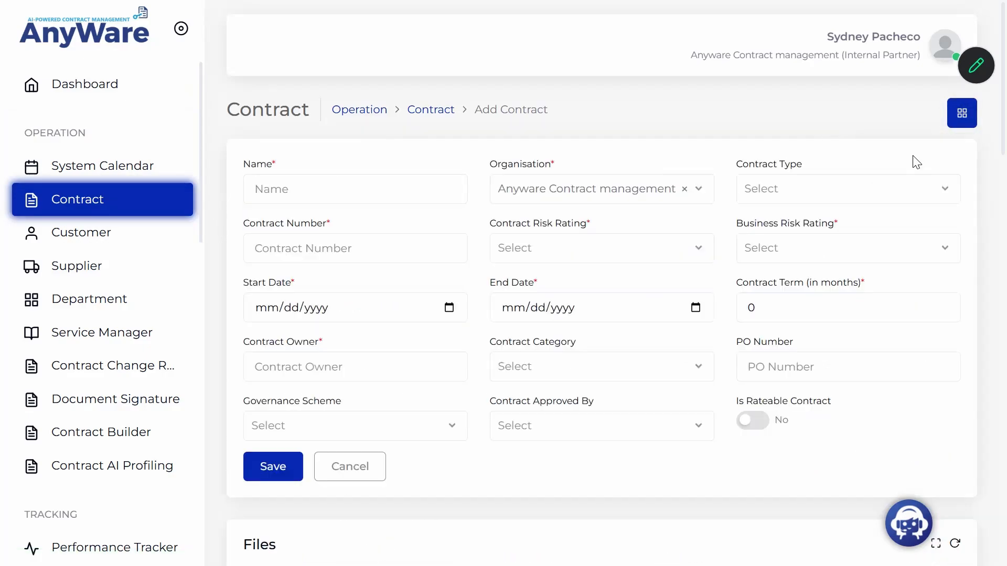
left_click(312, 191)
type("Service Agreement")
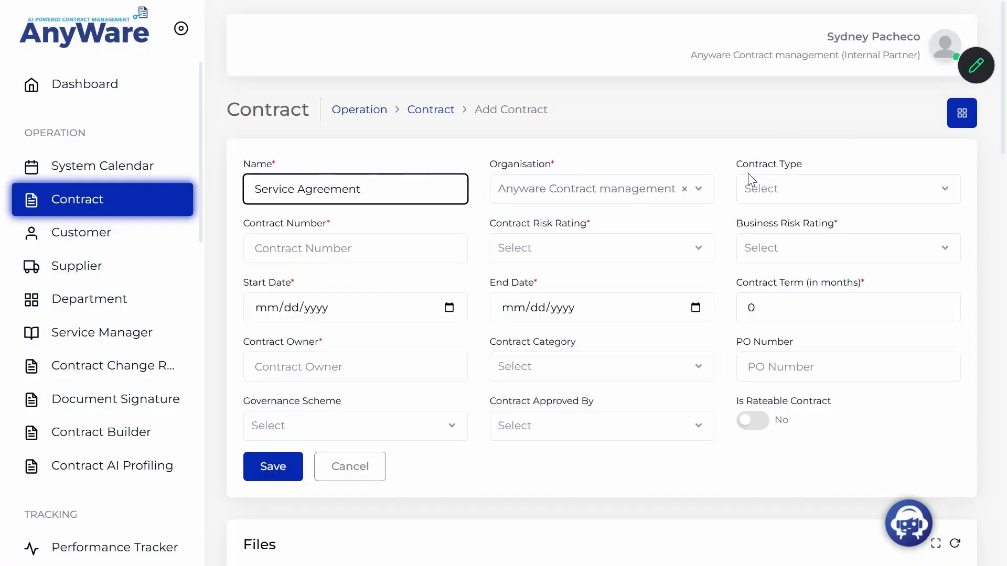
left_click(355, 248)
type("51015")
left_click(597, 248)
left_click(545, 276)
left_click(788, 253)
left_click(792, 275)
Set the term from 03/30/2026 to 03/30/2027 and fill in the contract owner's name.
left_click(267, 308)
type("03302026")
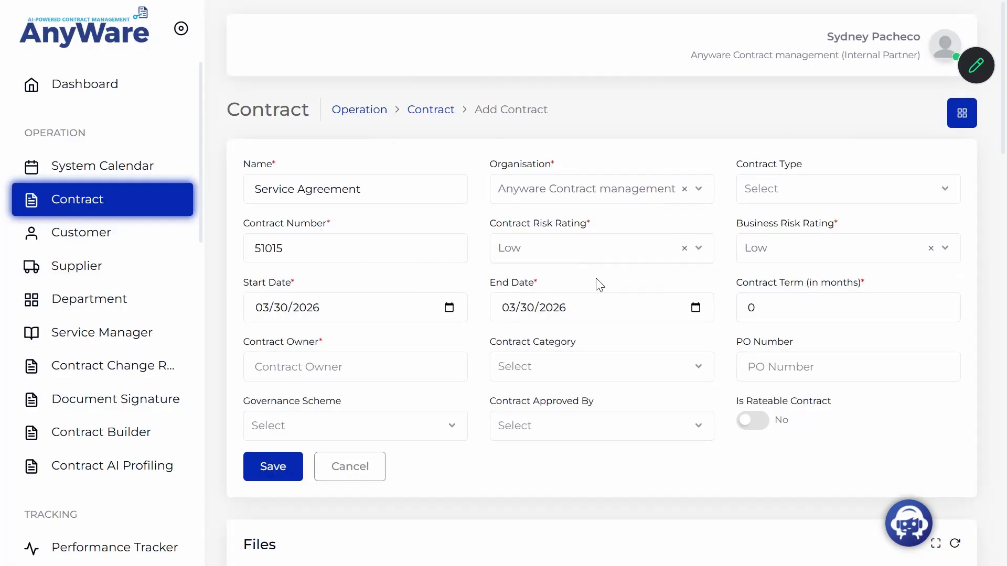
left_click(552, 308)
type("2027")
left_click(349, 364)
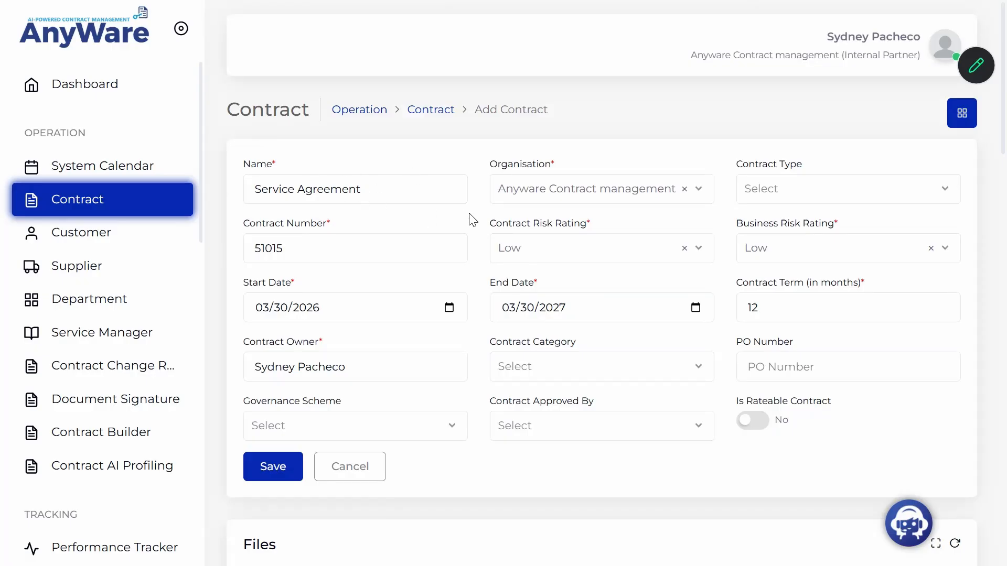
Attach demo_contract.docx from Downloads under Contract Files and remove the leftover empty file row.
scroll(434, 332, "down", 5)
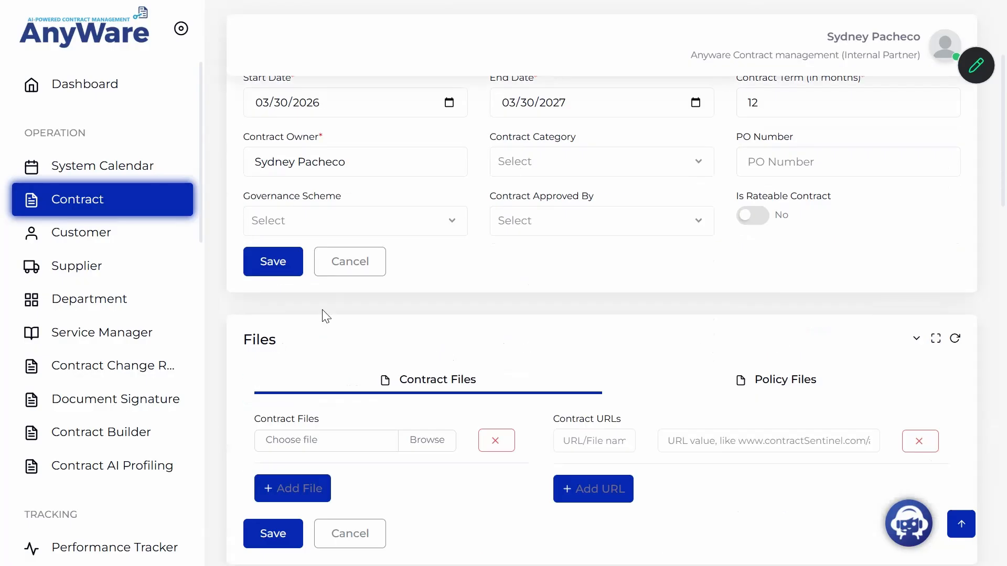
scroll(263, 240, "up", 3)
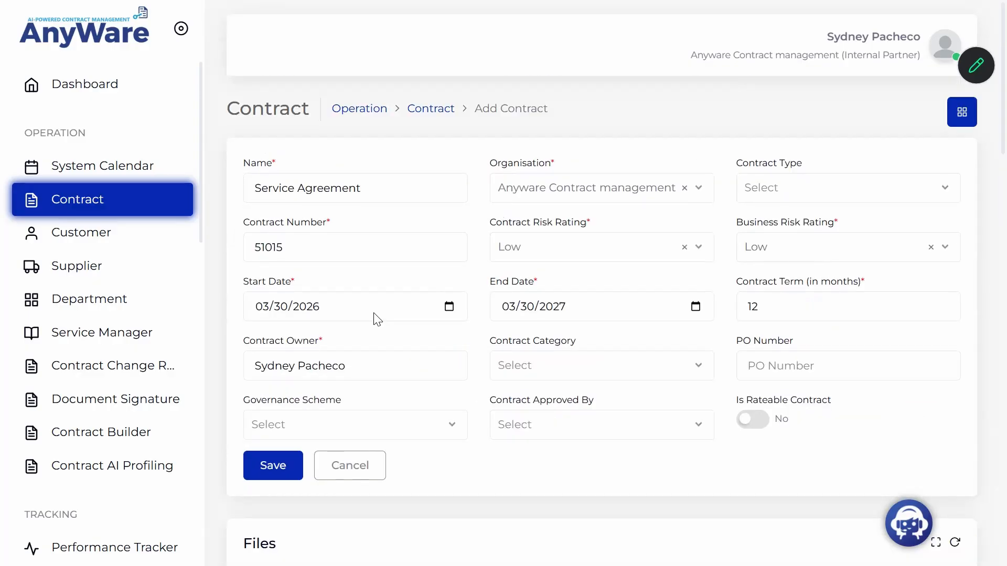
scroll(373, 314, "down", 5)
scroll(341, 278, "up", 1)
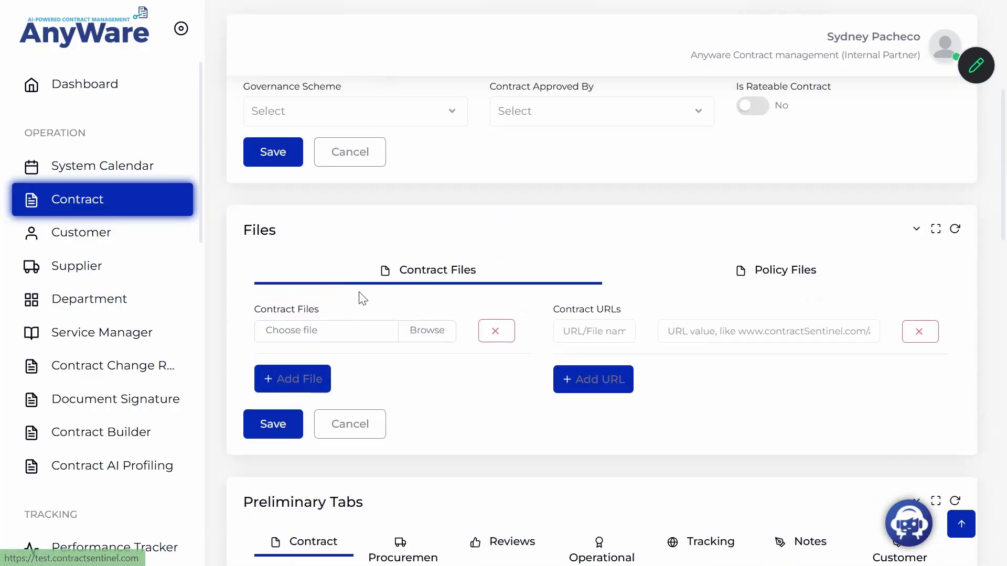
left_click(298, 380)
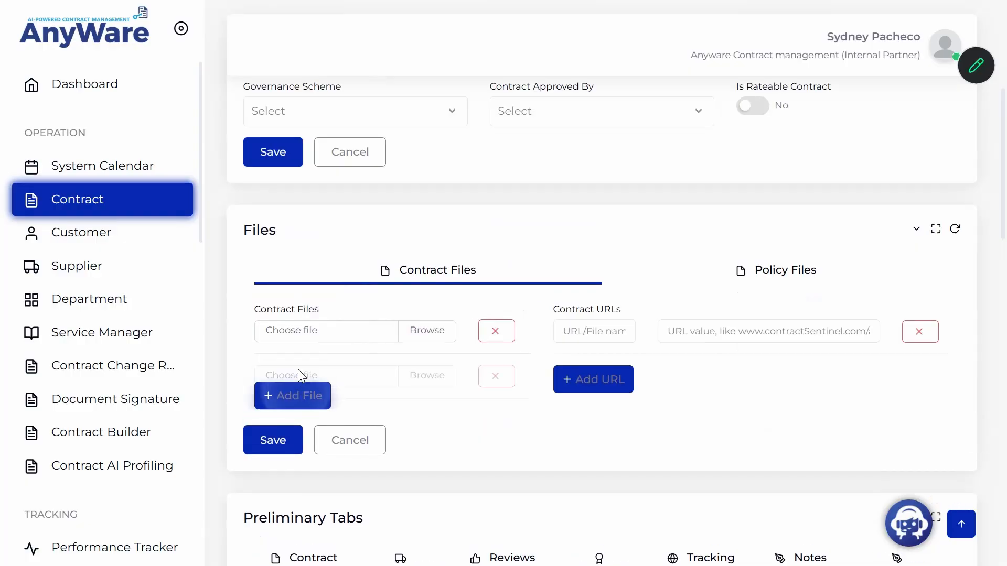
left_click(430, 329)
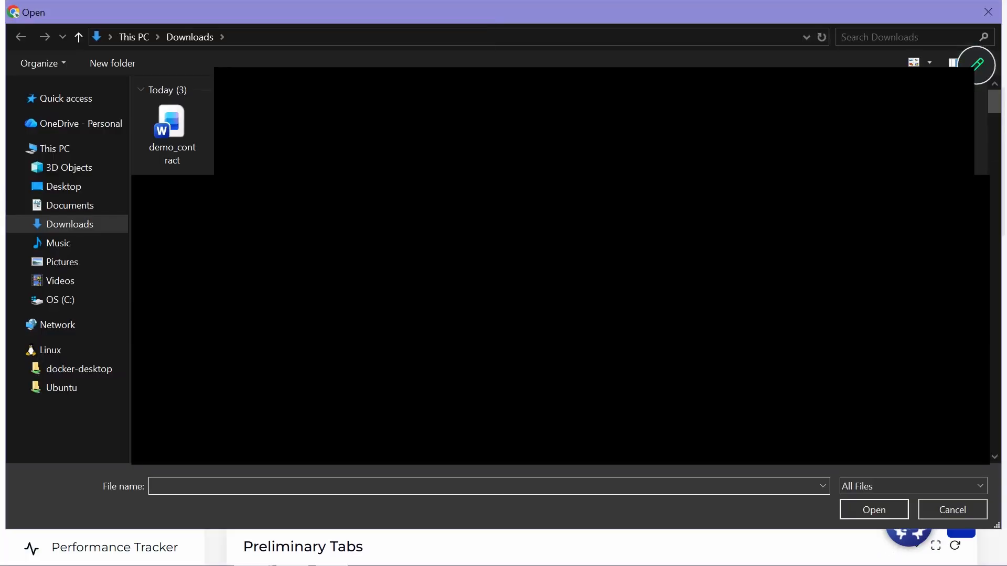
left_click(191, 126)
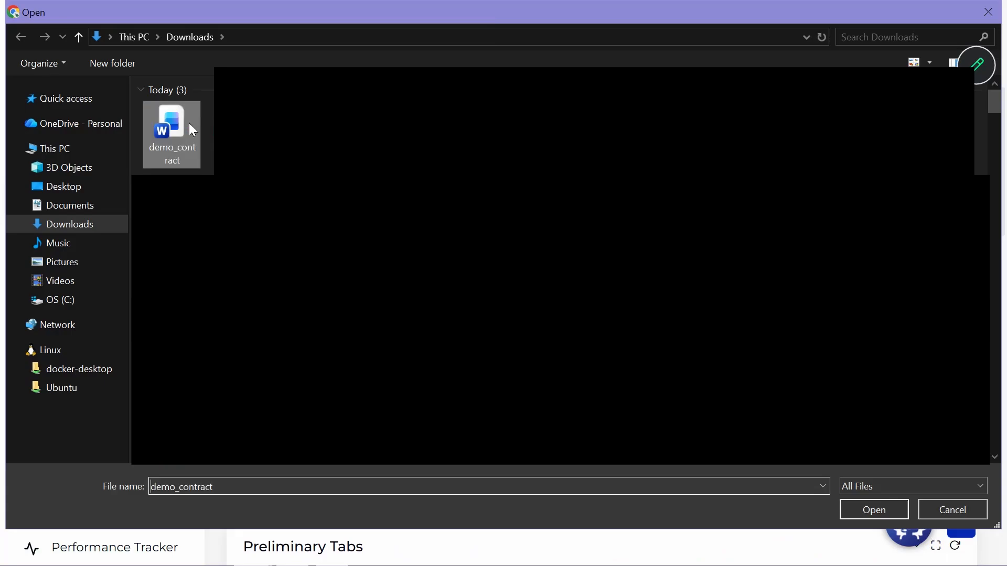
left_click(874, 509)
left_click(496, 381)
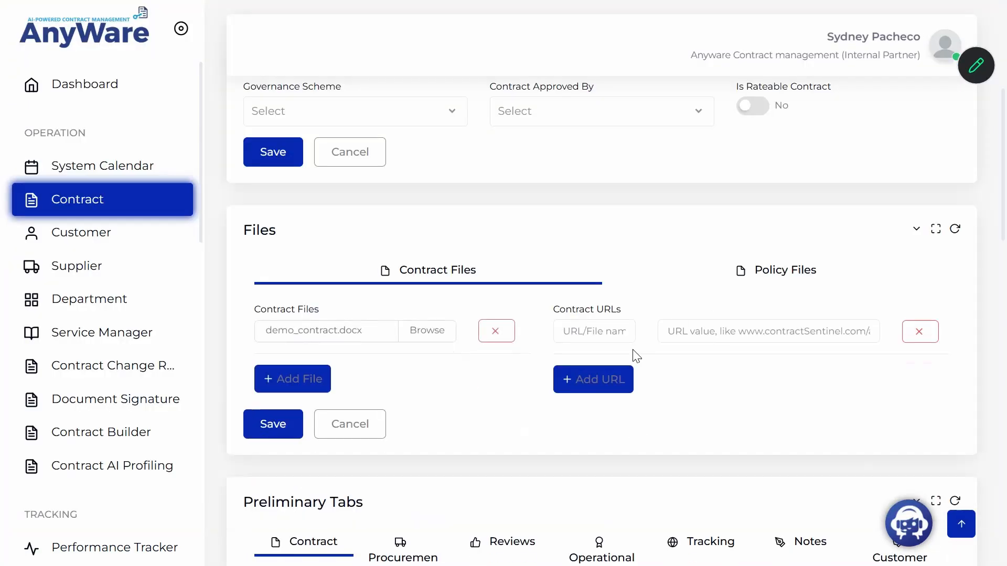
left_click(755, 282)
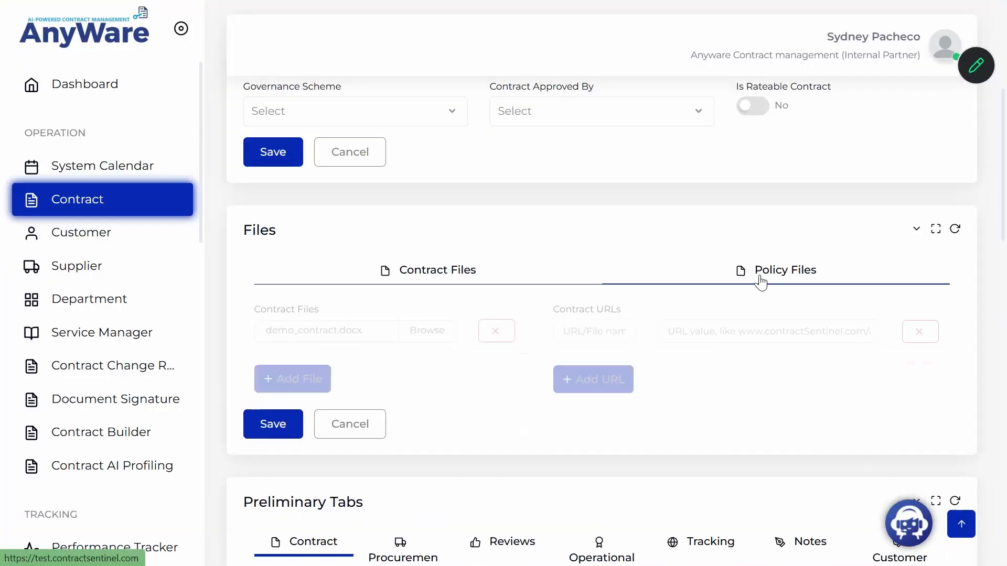
left_click(434, 275)
Set the contract's customer to Demo Company and choose its Invoice To contact.
scroll(456, 419, "down", 10)
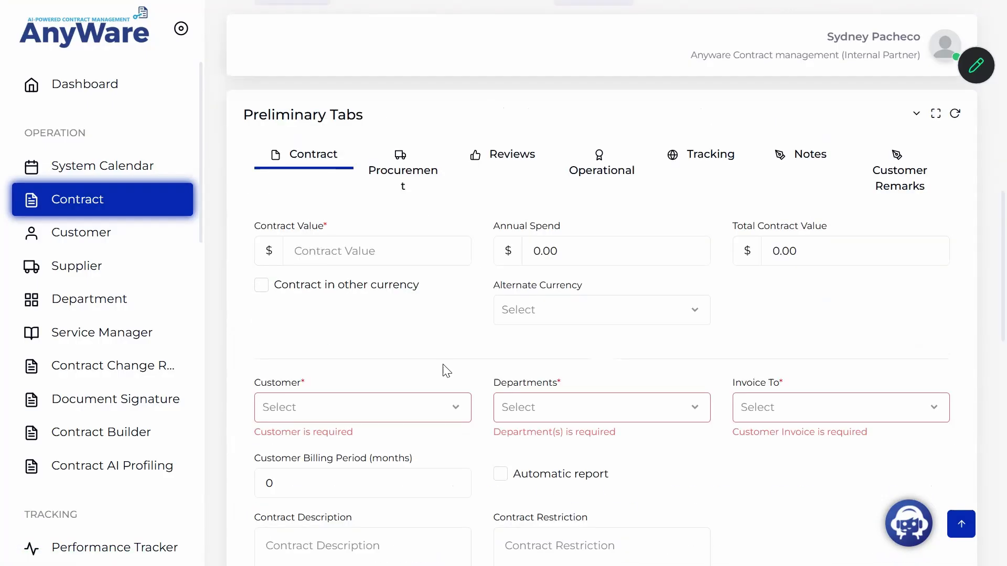
left_click(354, 256)
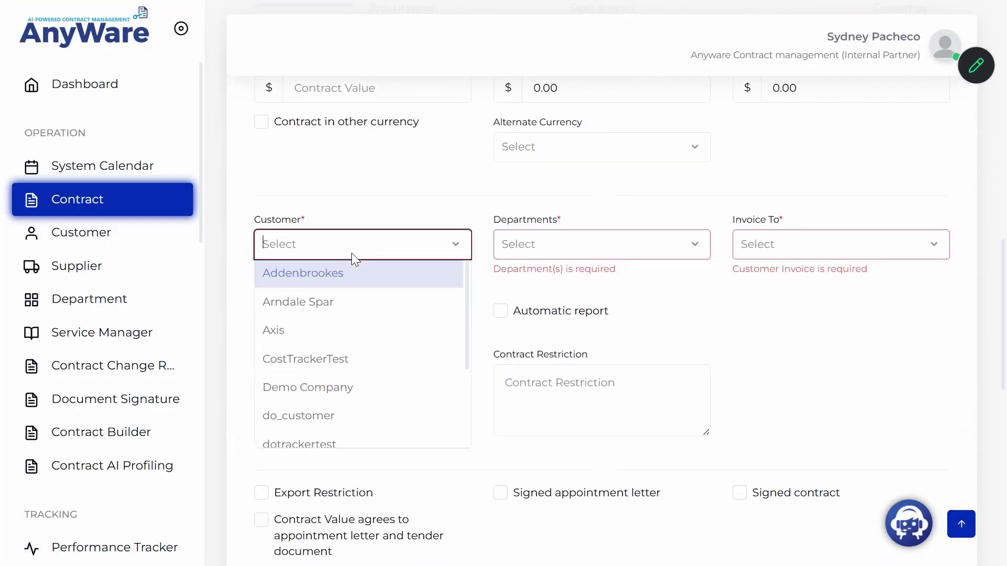
left_click(377, 388)
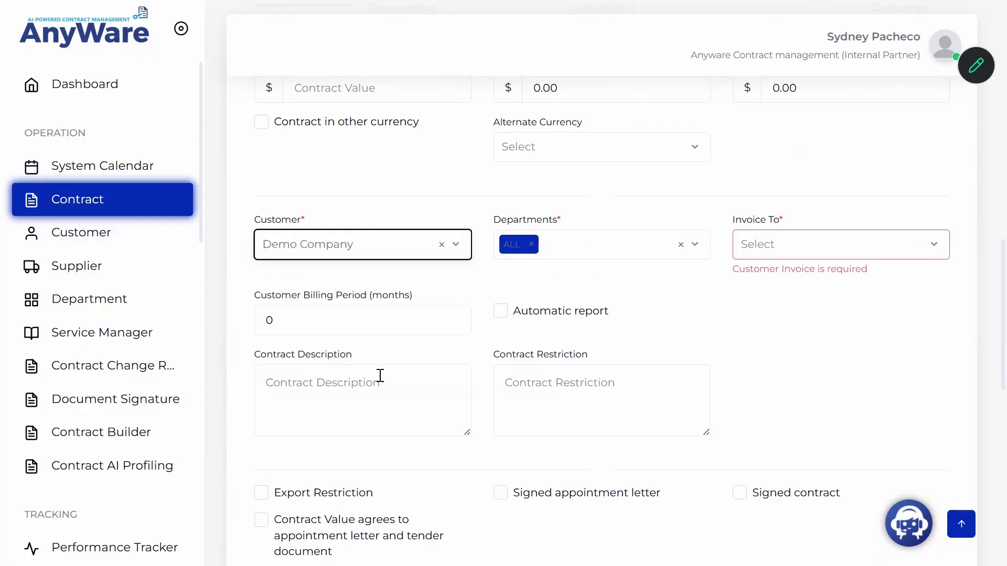
left_click(768, 244)
left_click(771, 275)
Save the new Service Agreement contract.
scroll(512, 288, "down", 6)
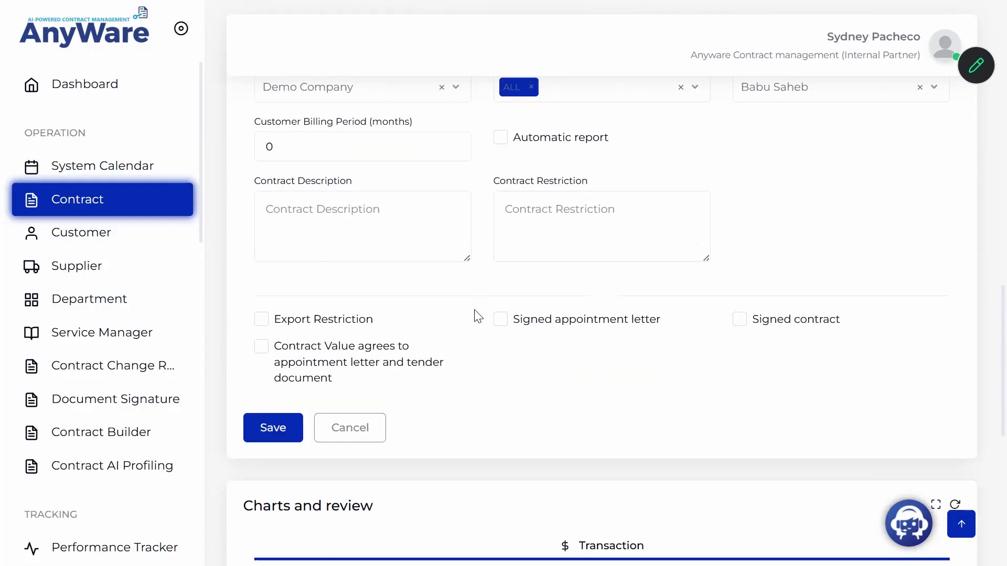
scroll(470, 319, "down", 5)
scroll(344, 337, "up", 5)
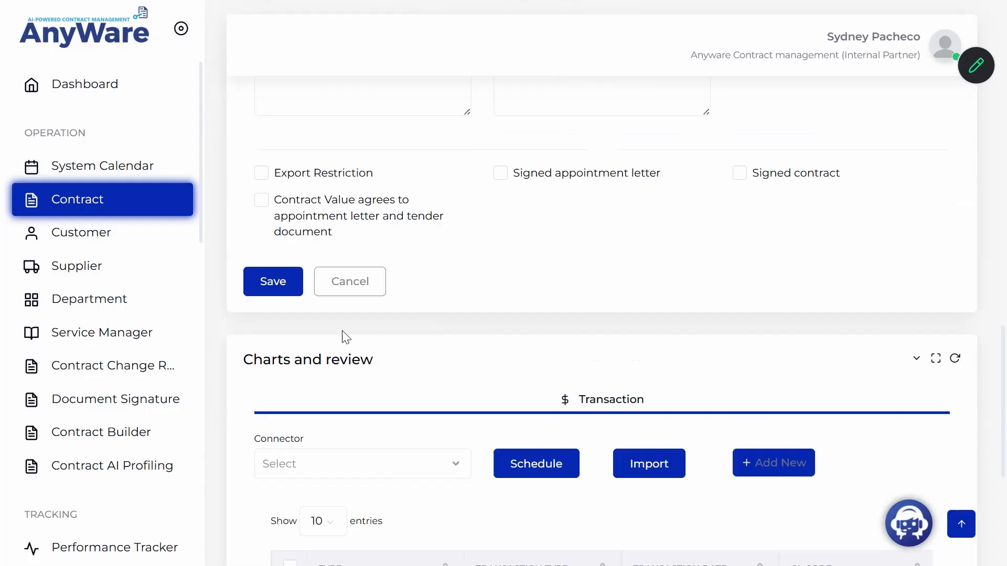
scroll(282, 317, "up", 5)
scroll(282, 318, "down", 3)
left_click(273, 360)
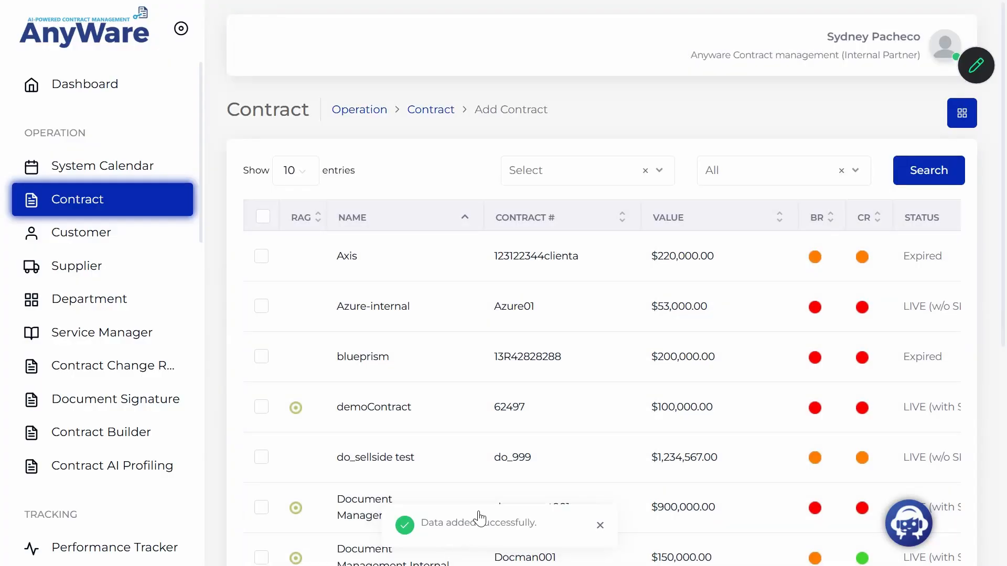
Search contracts by Name using 'Ser', selecting Service Agreement from the suggestions.
left_click(599, 180)
left_click(568, 312)
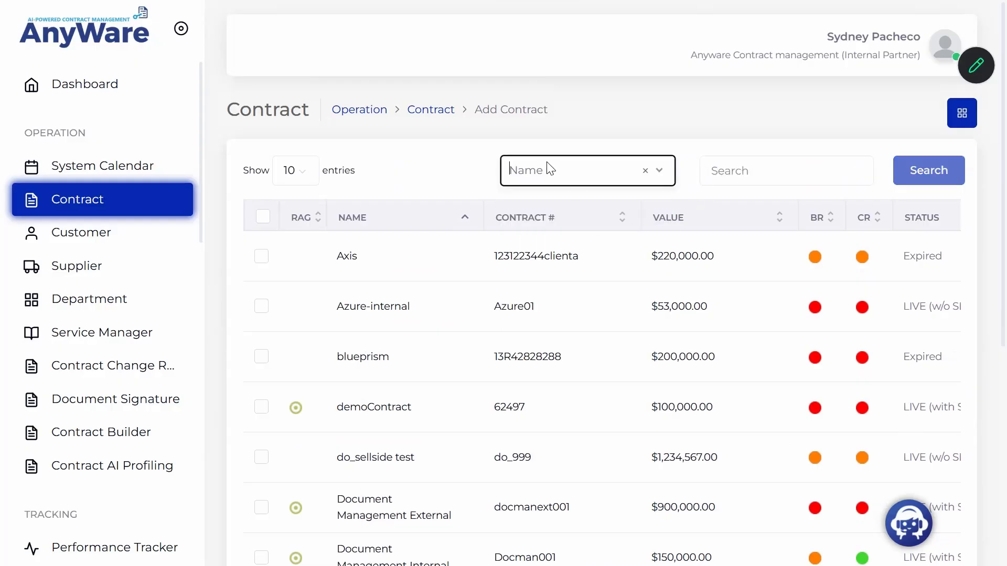
left_click(742, 162)
type("Ser")
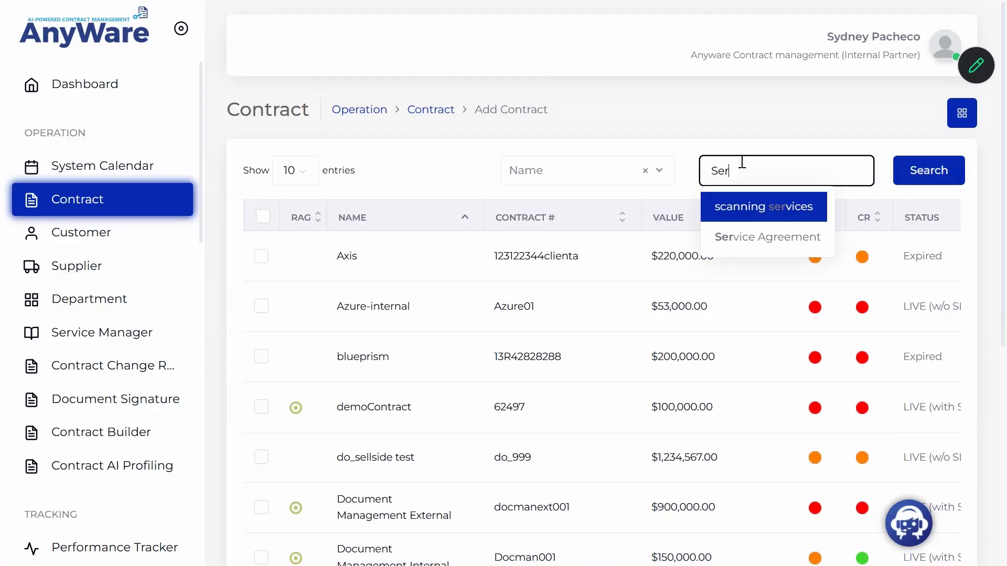
left_click(751, 236)
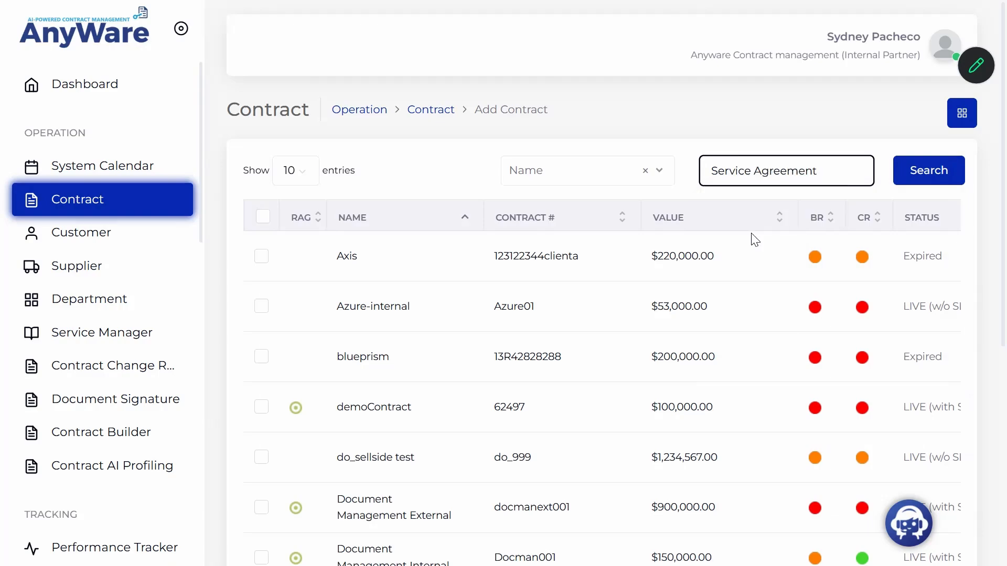
left_click(939, 181)
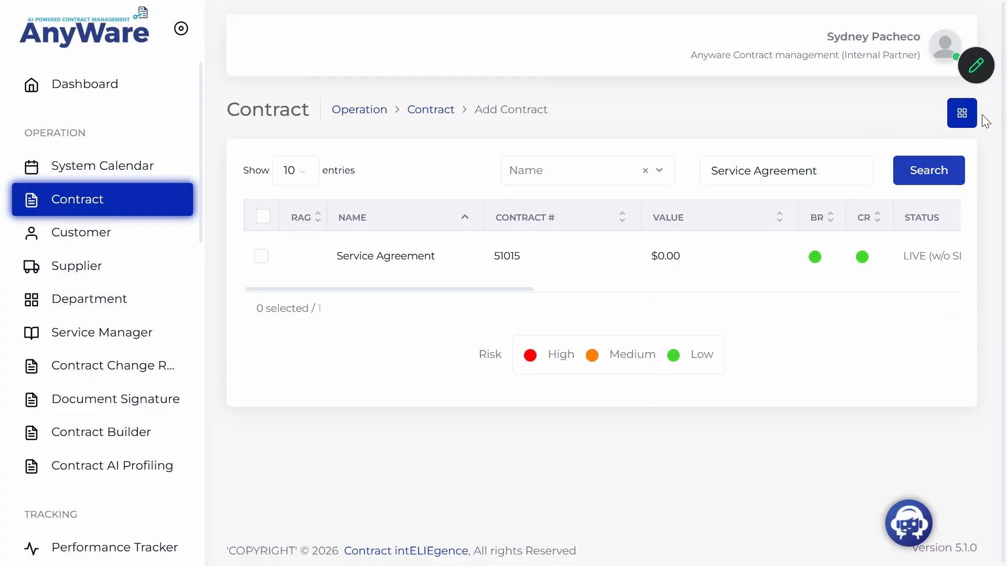
Open Import Contract from the options menu and download its Import Template.
left_click(965, 121)
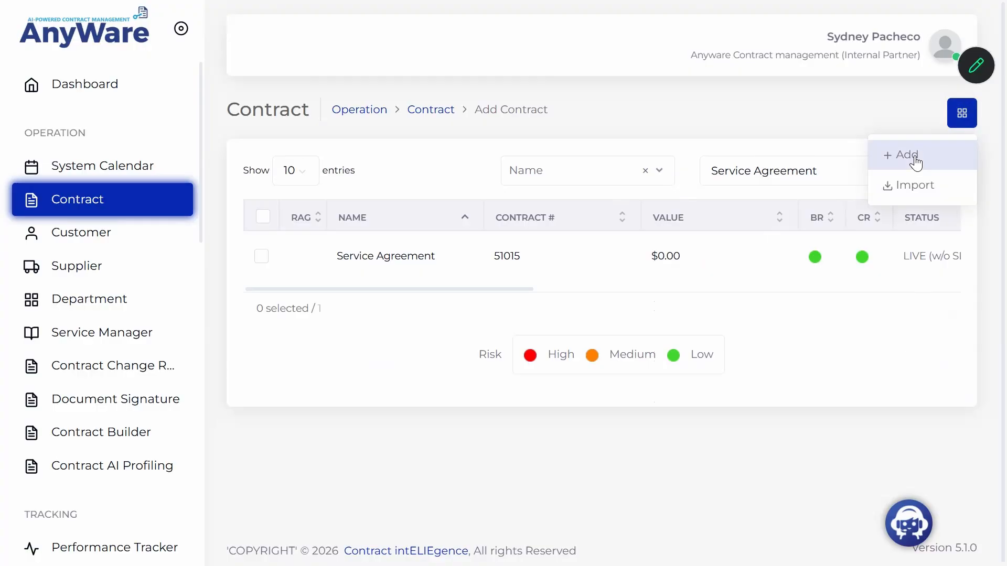
left_click(922, 192)
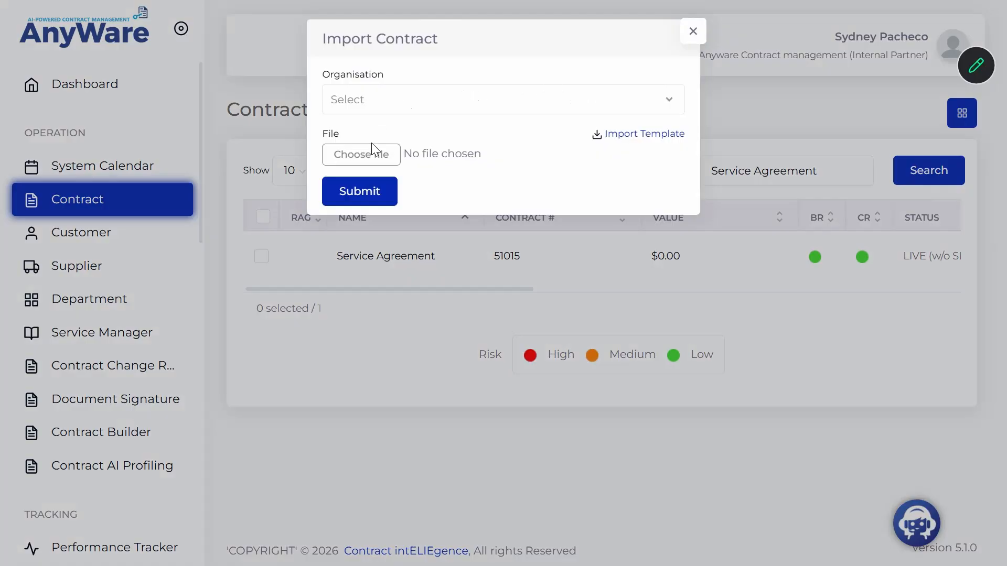
left_click(652, 137)
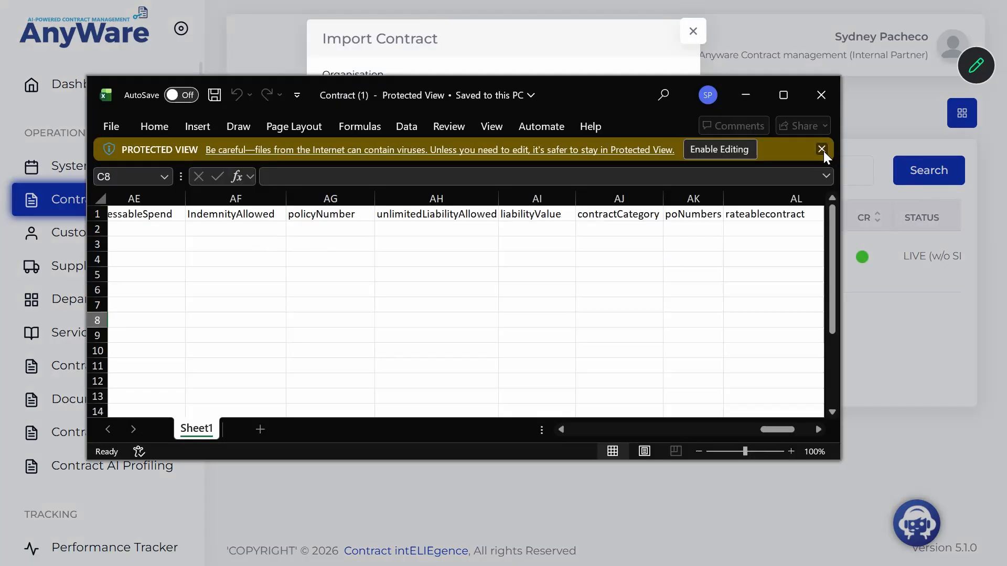
left_click(823, 151)
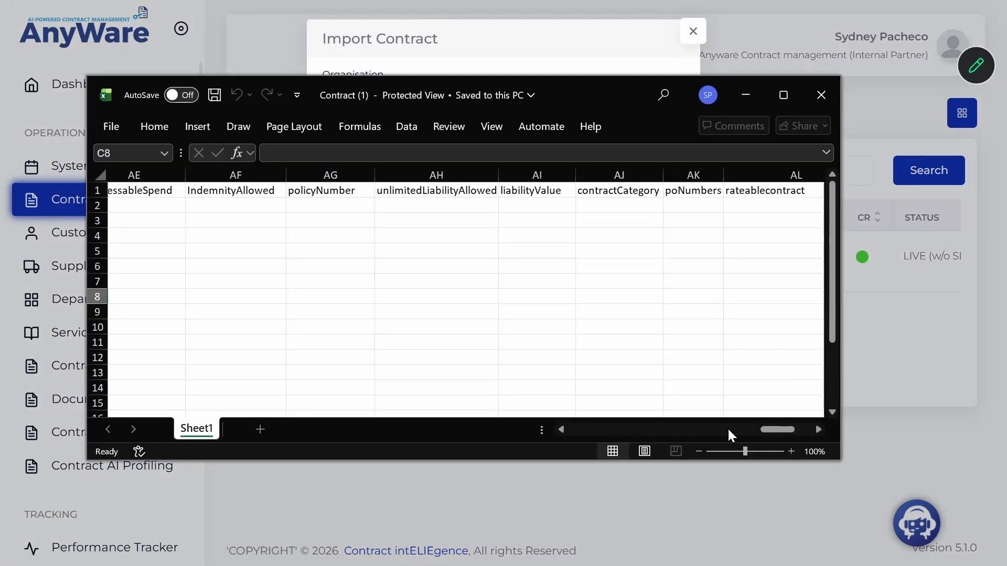
left_click_drag(769, 430, 728, 431)
left_click_drag(318, 427, 312, 426)
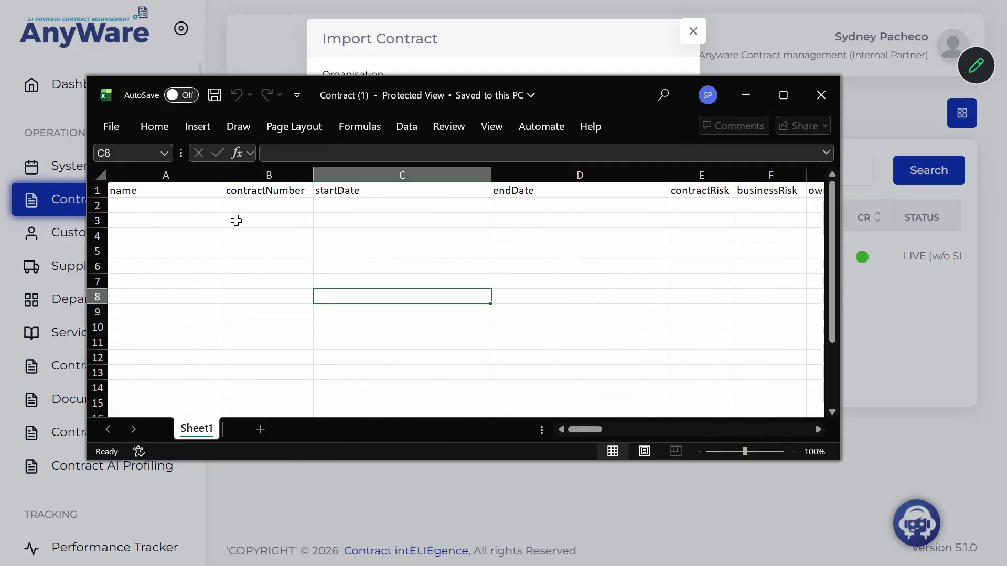
left_click(164, 207)
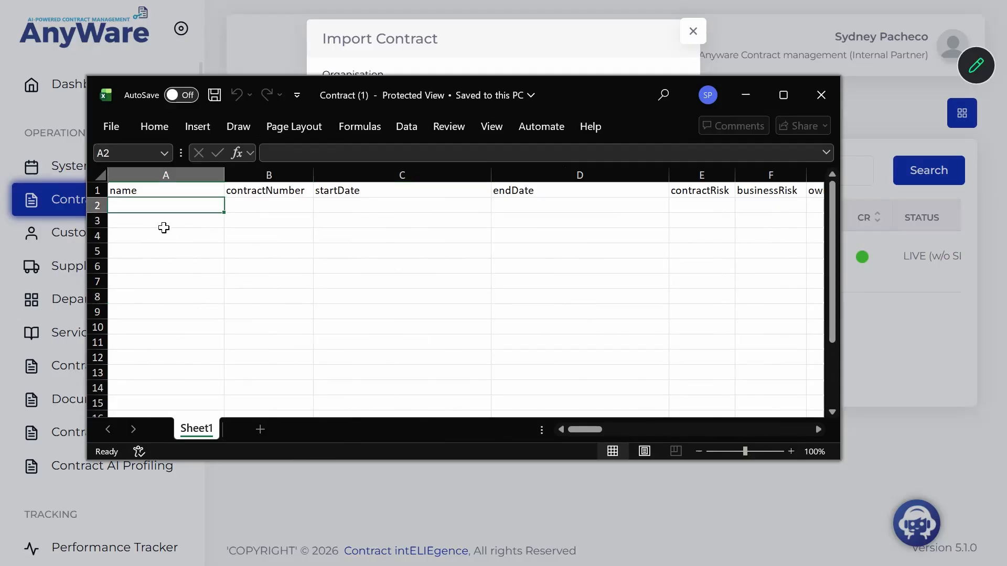
left_click(173, 254)
left_click(190, 202)
left_click(279, 208)
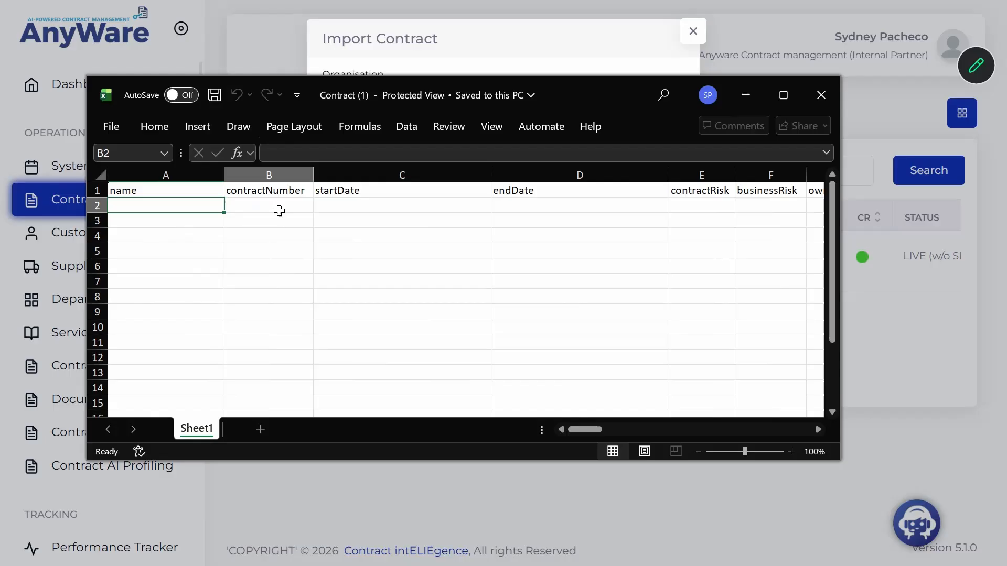
left_click(260, 231)
left_click(182, 218)
left_click(240, 207)
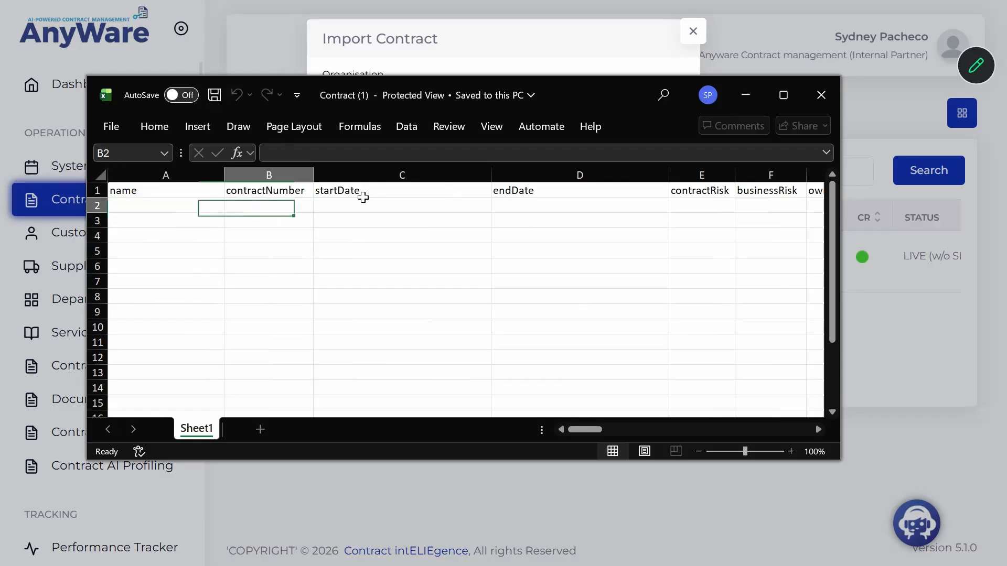
left_click(803, 94)
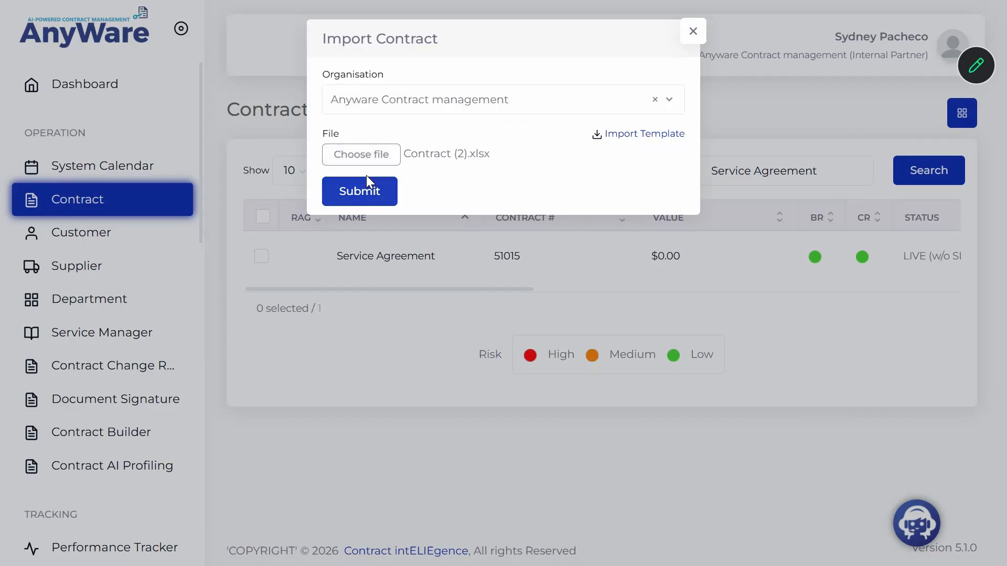
Submit the contract import and close the Import Status summary.
left_click(357, 190)
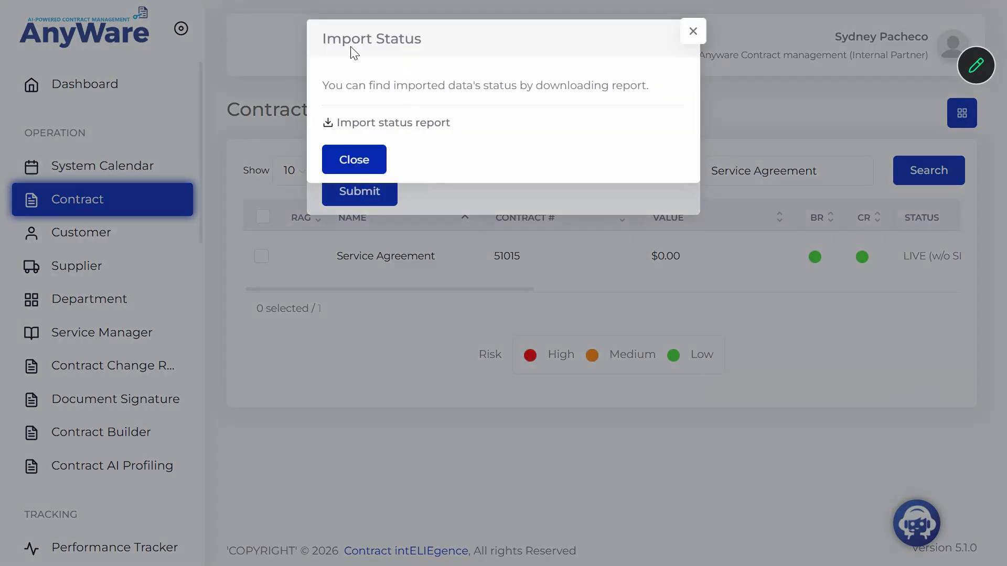
left_click(358, 164)
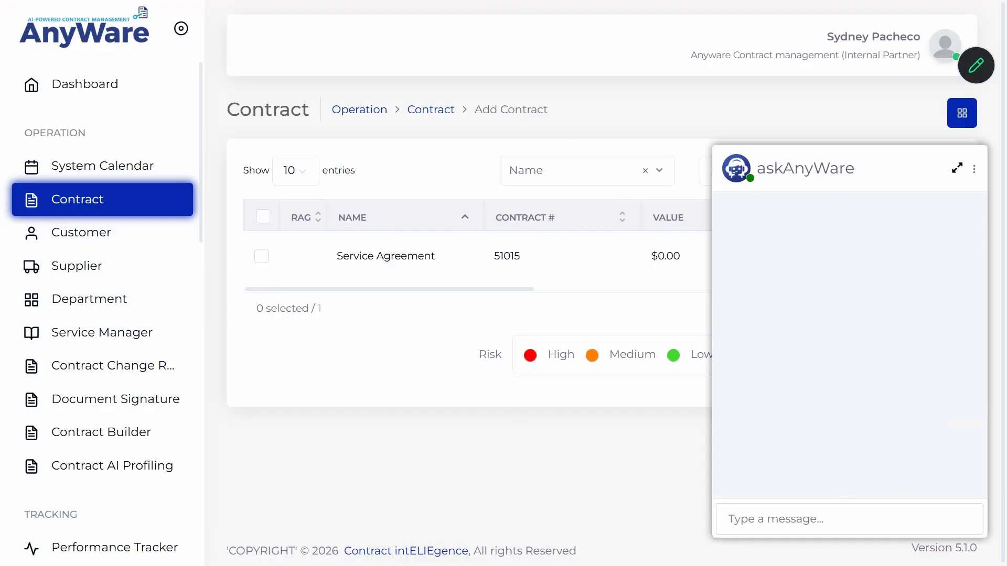
Ask askAnyWare to 'Create a Contract' and choose to proceed with a brand-new contract.
left_click(741, 512)
type("Create a Contract")
key("Return")
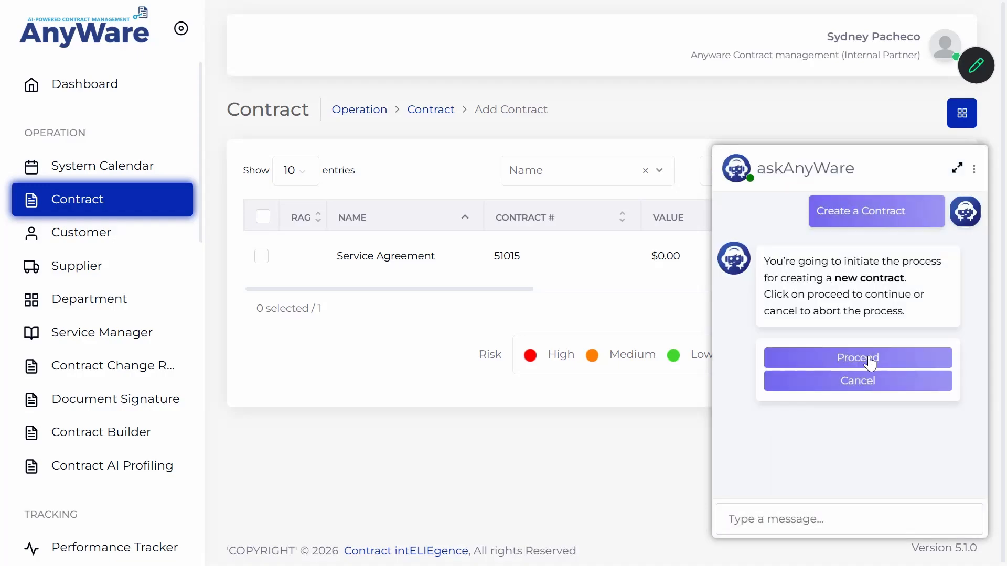
left_click(869, 361)
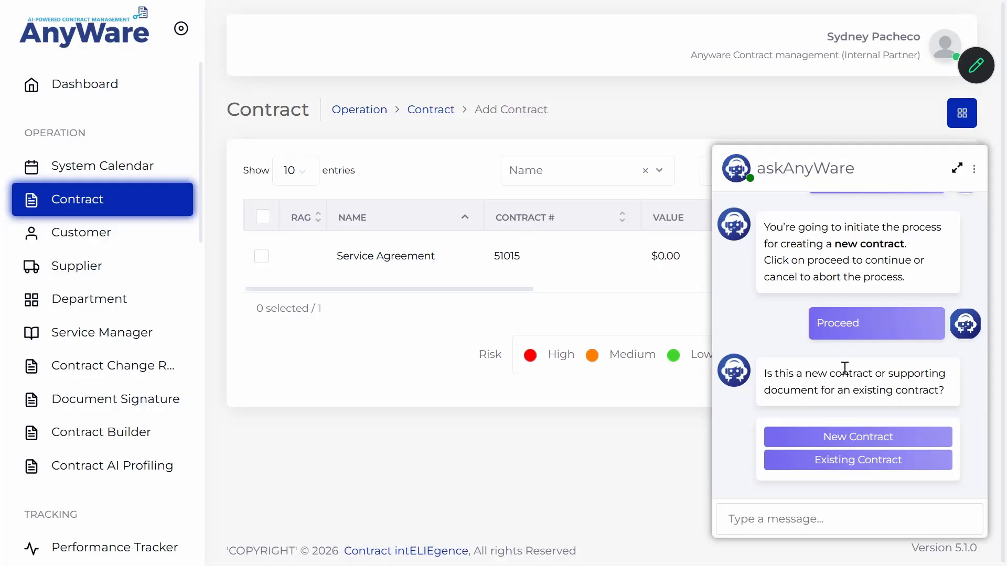
left_click(843, 437)
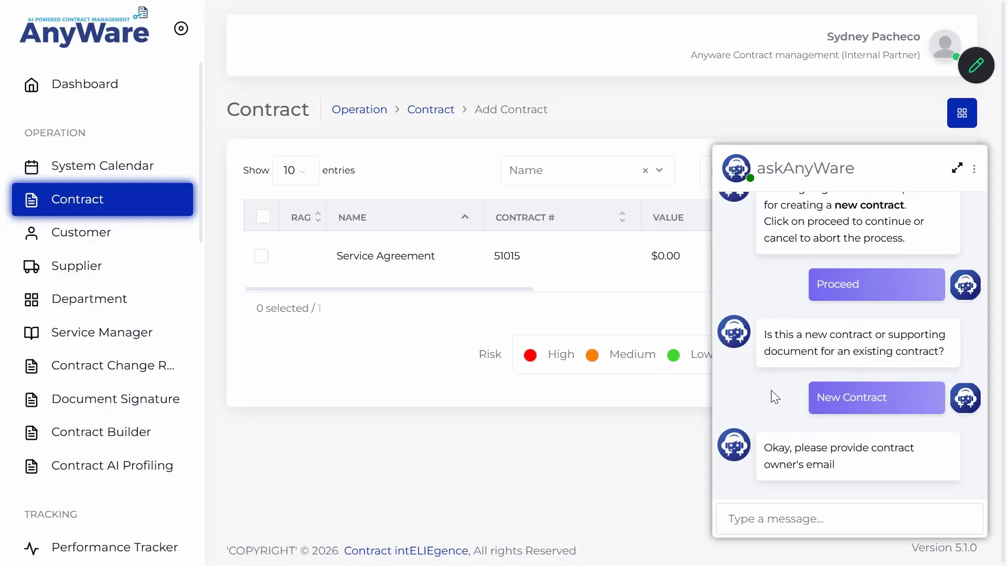
Give the owner's email, draft name Service Agreement 2, and contract number 2468.
left_click(817, 516)
key("Return")
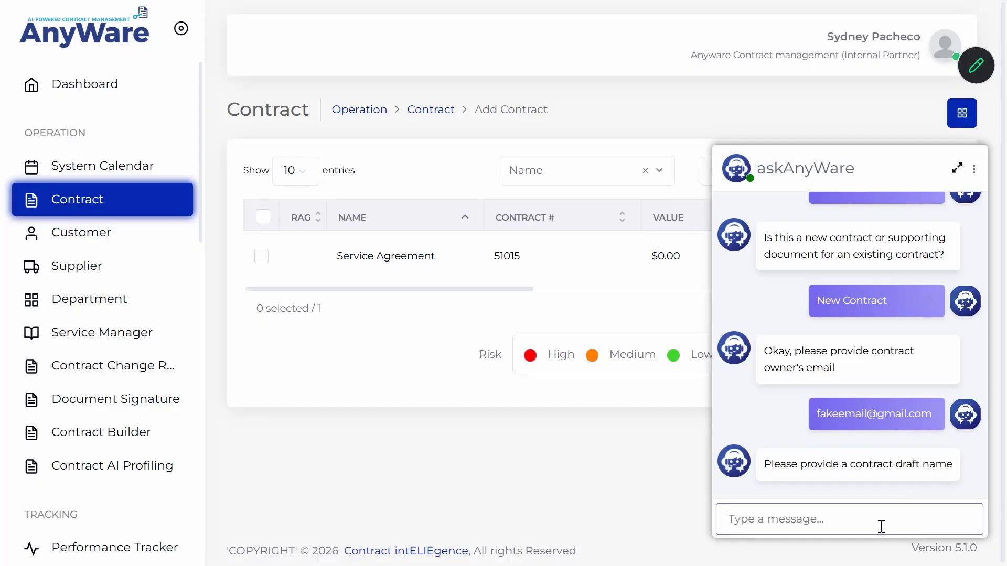
key("Return")
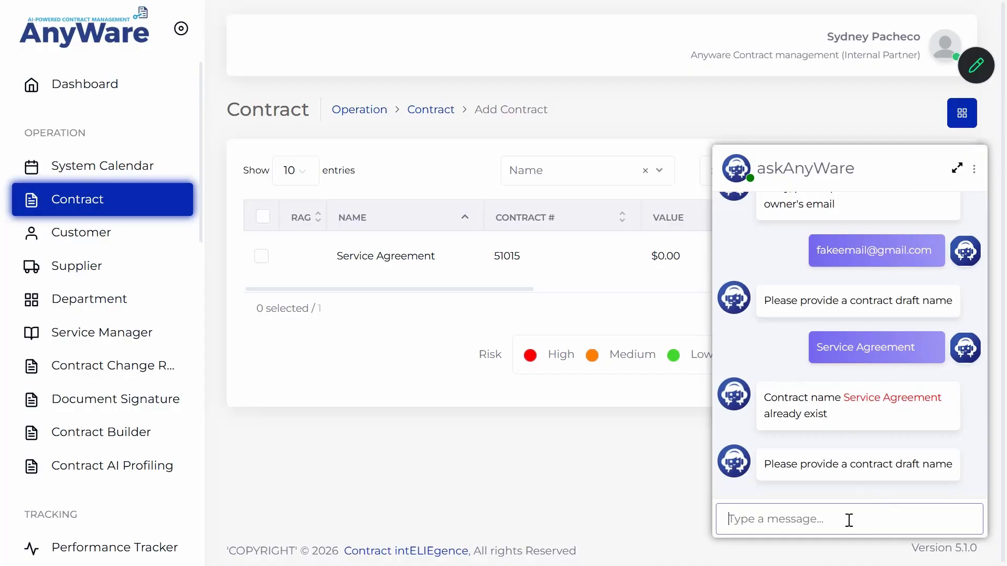
key("Return")
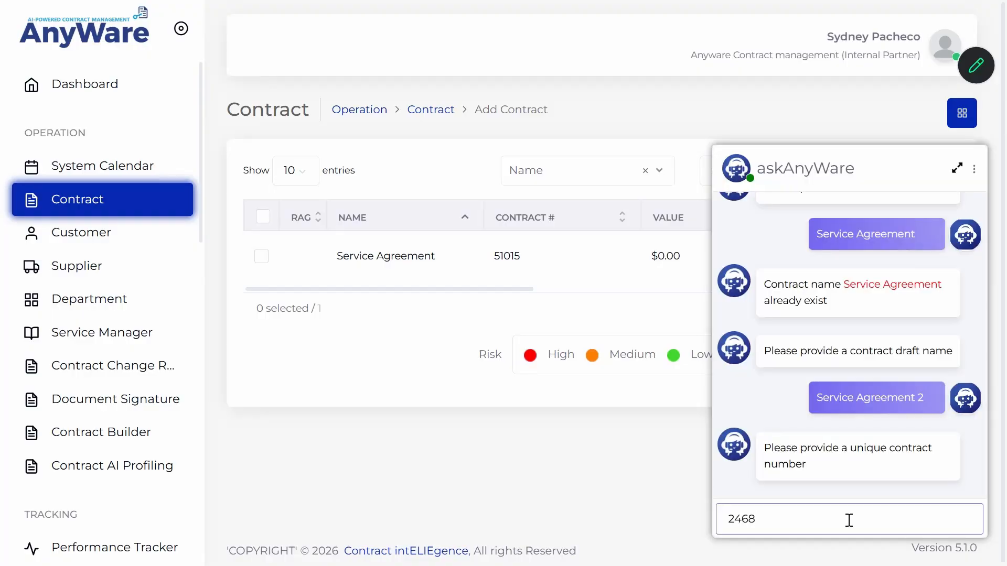
key("Return")
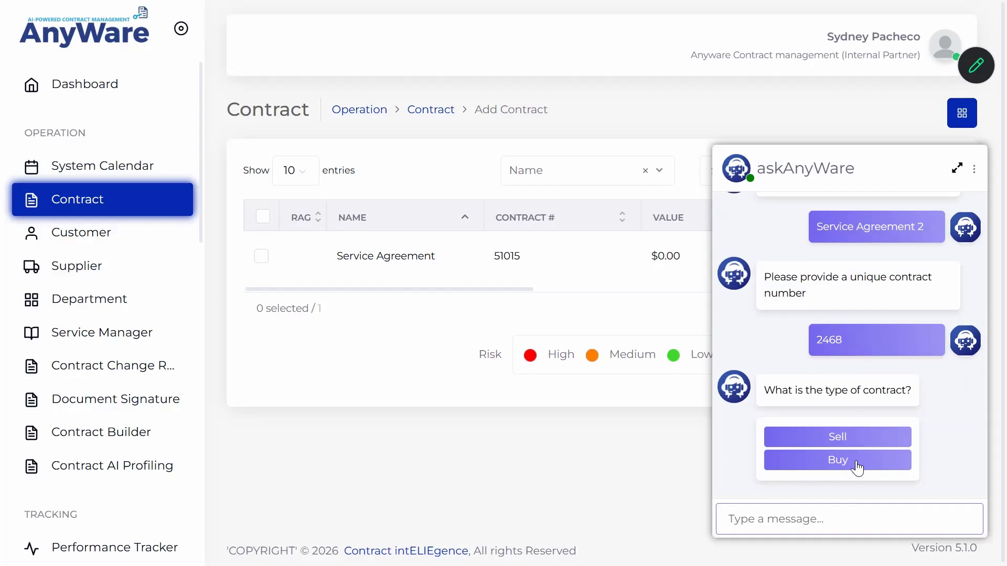
Make it a Sell contract, send the customer's email and name, and pick demo_contract.pdf.pdf.
left_click(850, 438)
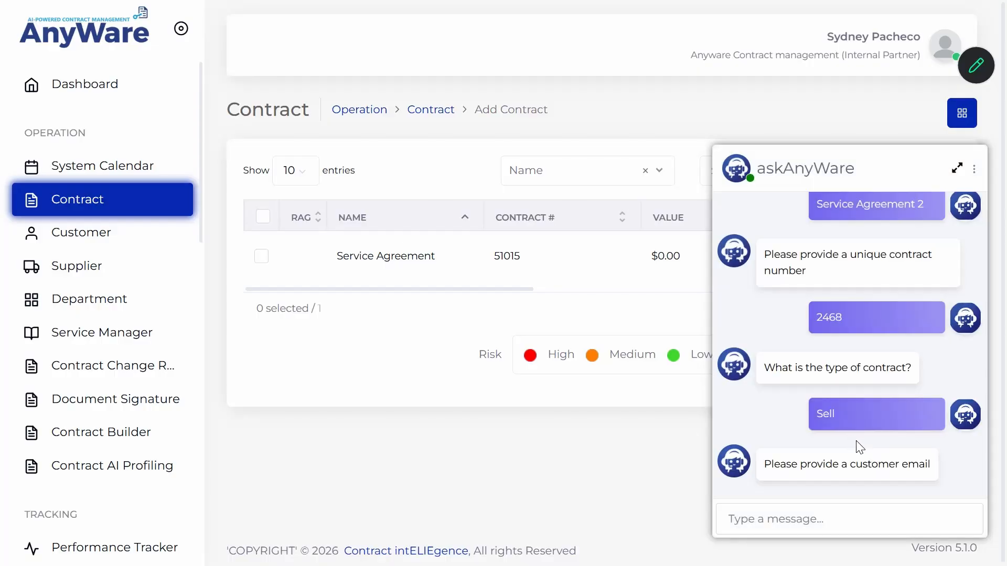
left_click(828, 521)
key("Return")
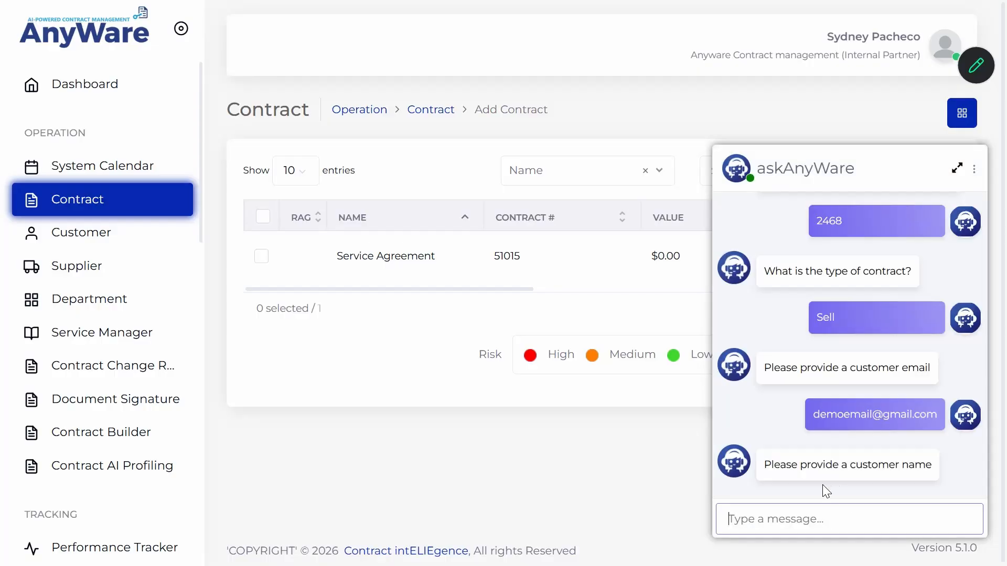
key("Return")
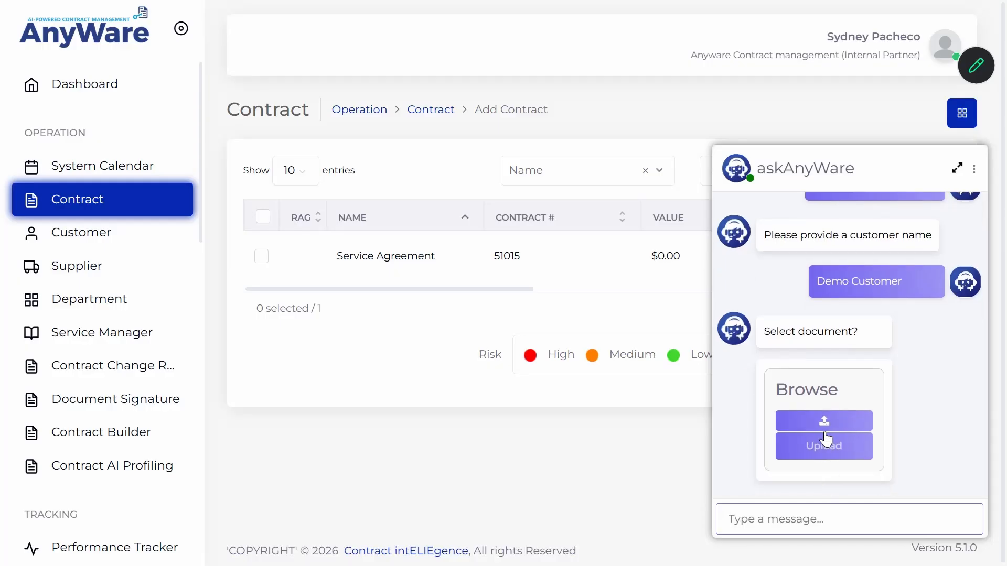
left_click(825, 419)
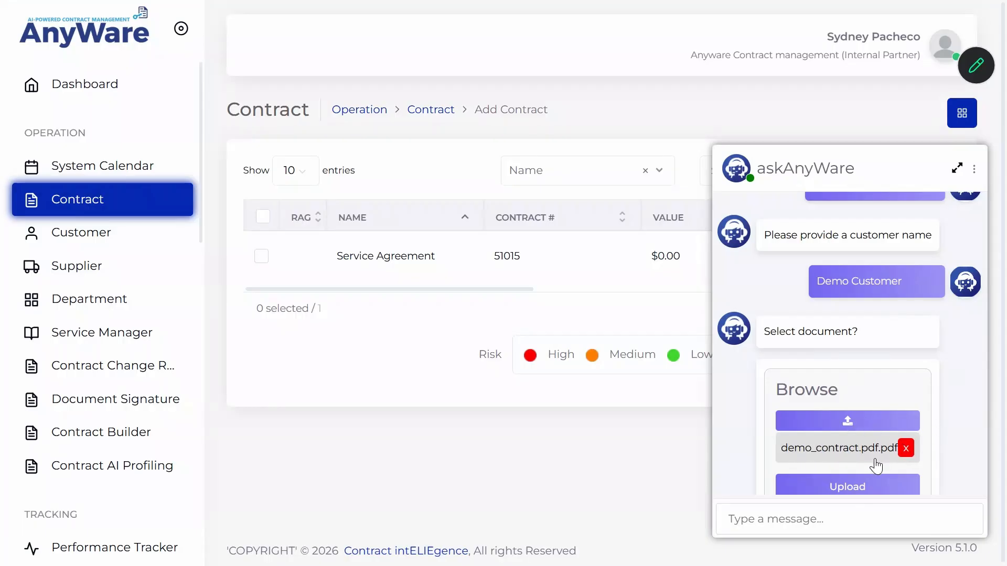
Review the extracted data: Enterprise Software Development & Maintenance Services, 480000.0, 2025-01-01 to 2026-12-31.
scroll(852, 445, "down", 1)
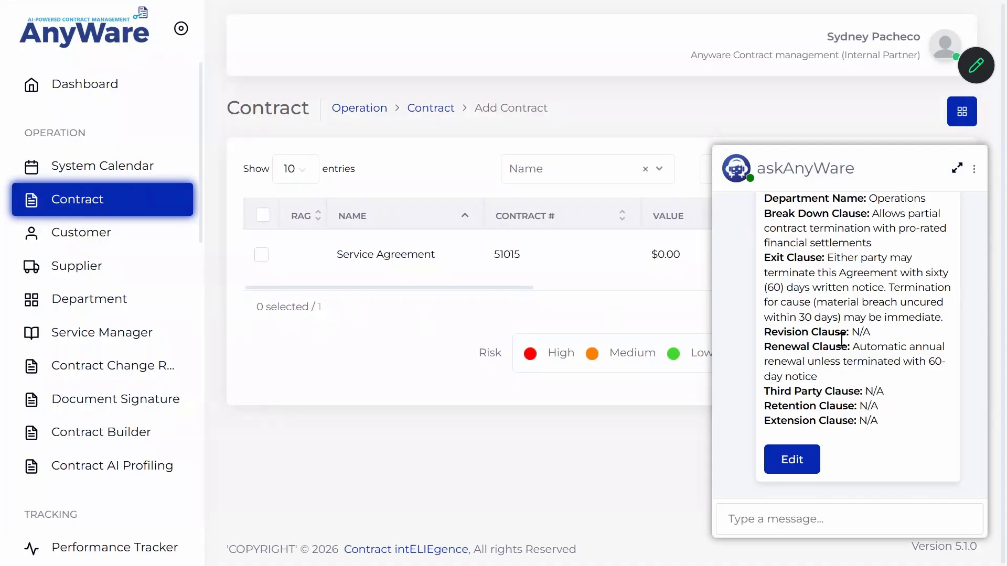
scroll(846, 336, "up", 5)
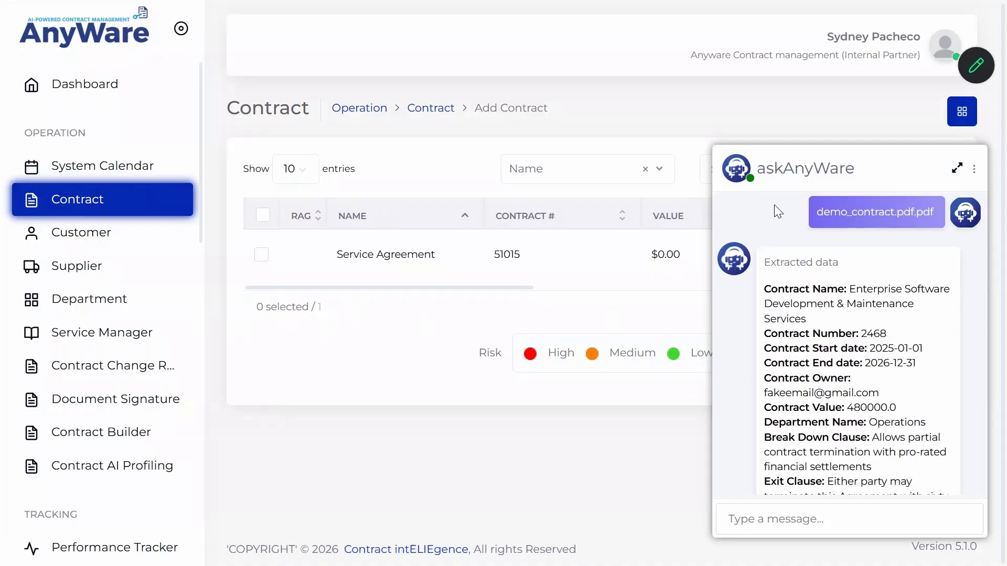
scroll(774, 204, "down", 2)
scroll(851, 254, "up", 2)
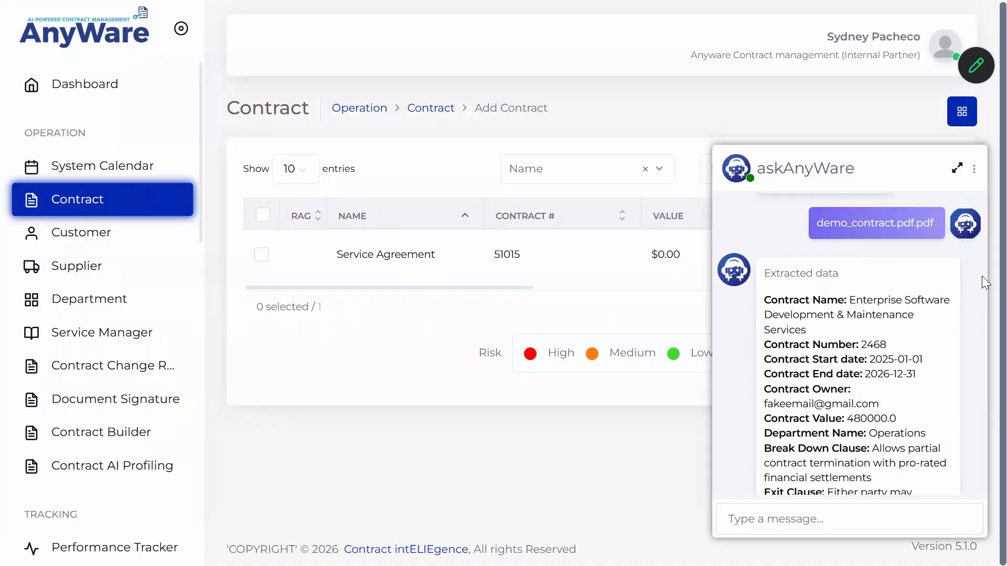
scroll(824, 290, "down", 3)
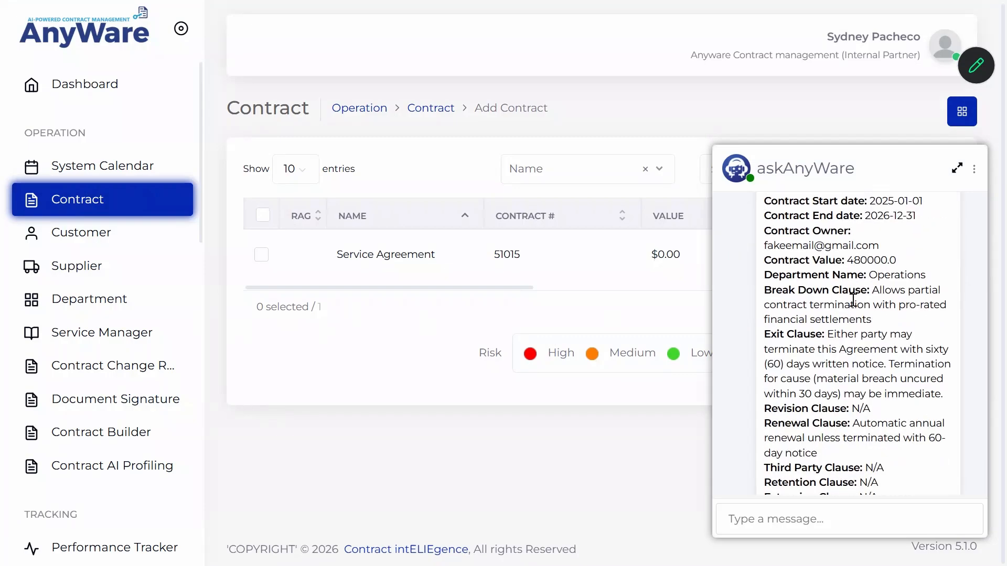
scroll(852, 299, "down", 3)
Review the extracted contract fields, including the contract name, in the editable form and submit them.
left_click(805, 464)
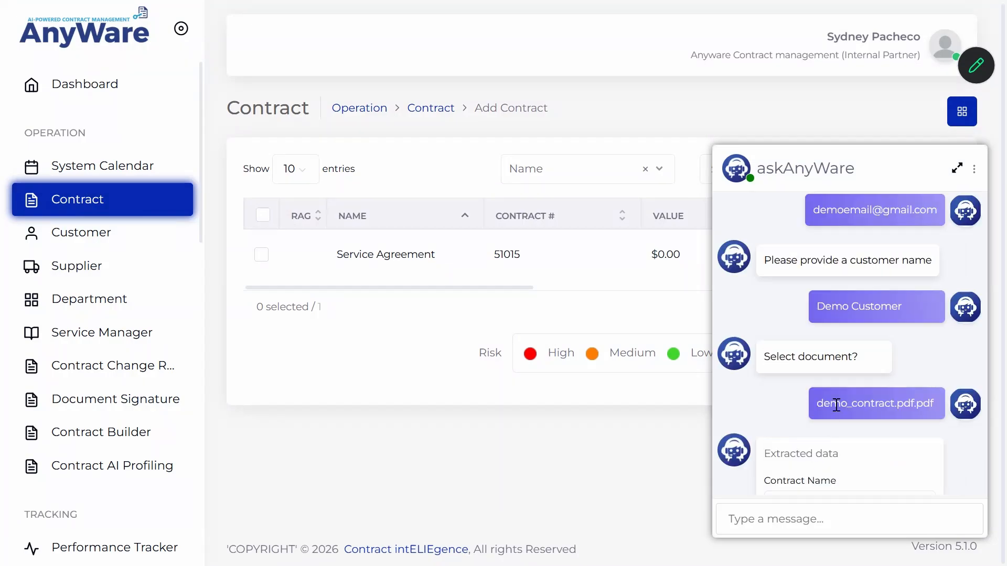
scroll(854, 402, "down", 3)
left_click(830, 345)
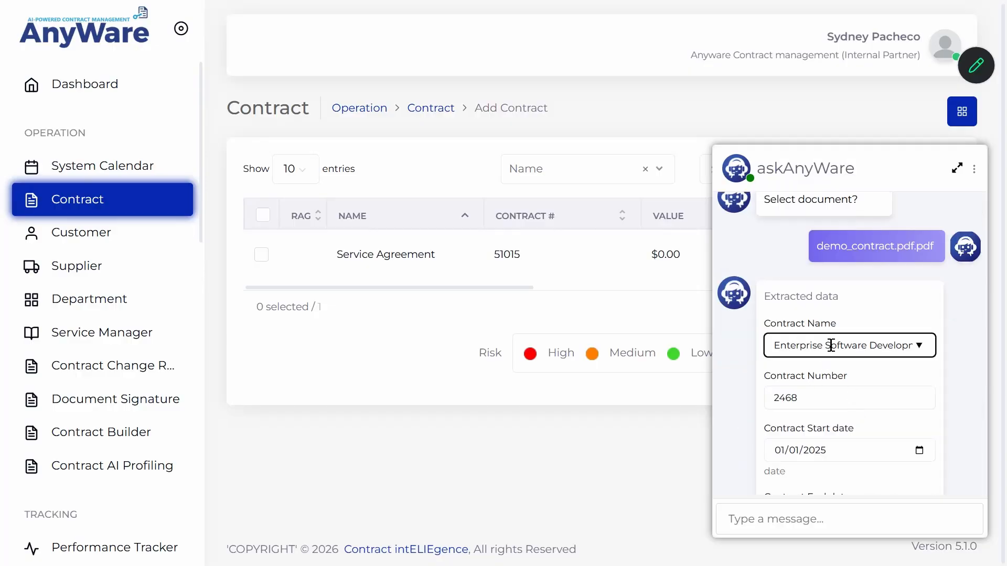
scroll(849, 375, "down", 10)
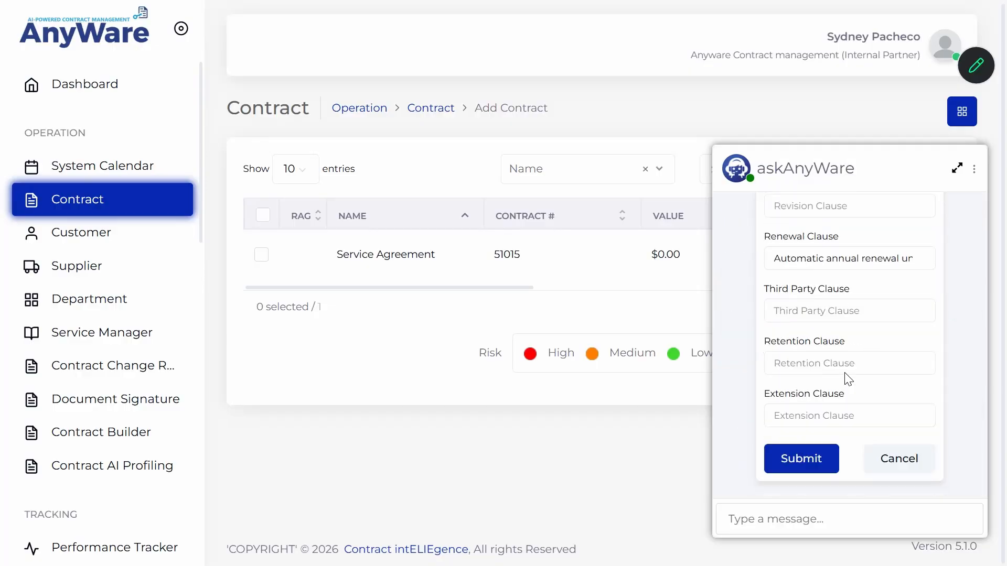
left_click(810, 465)
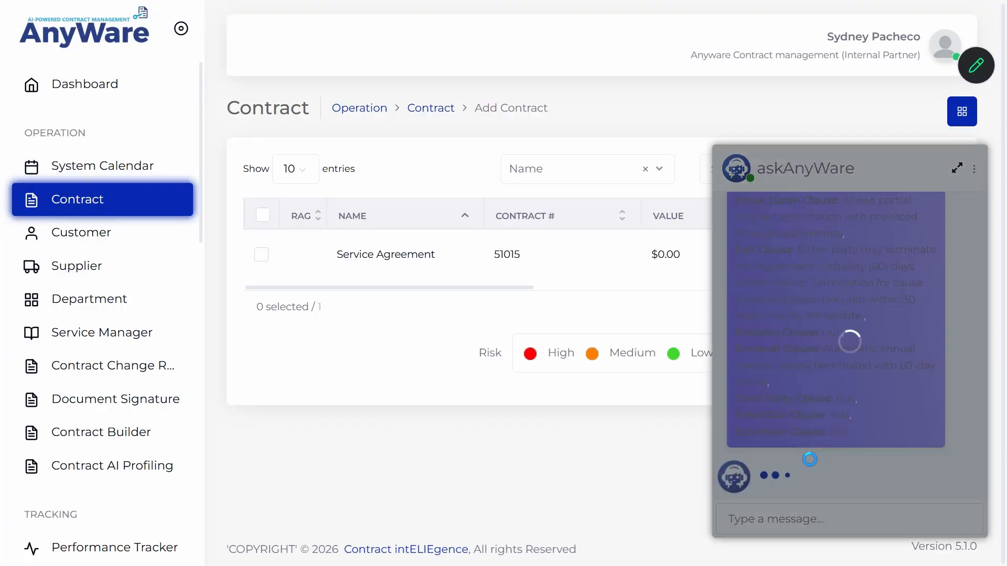